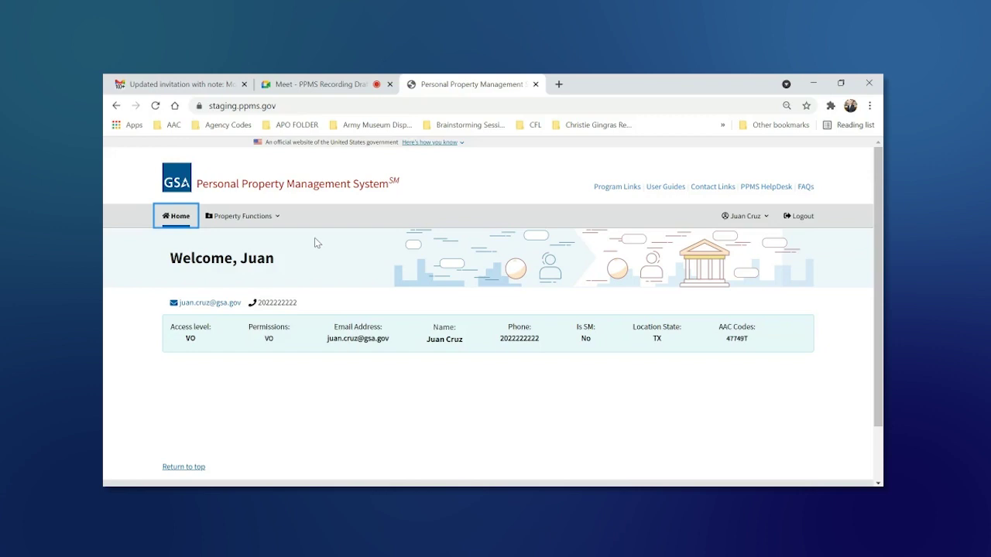
Open the Want List page and start creating a new want list.
click(242, 220)
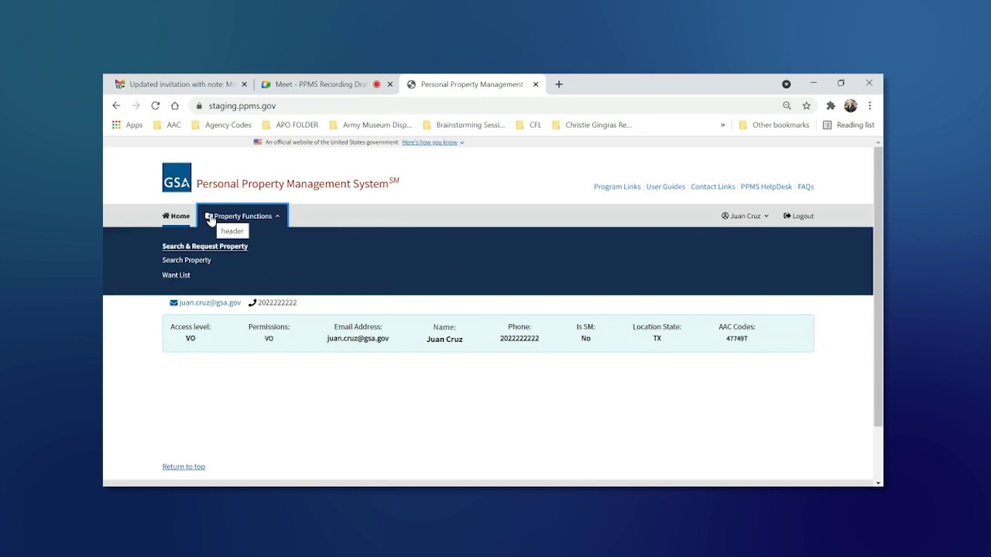
click(178, 277)
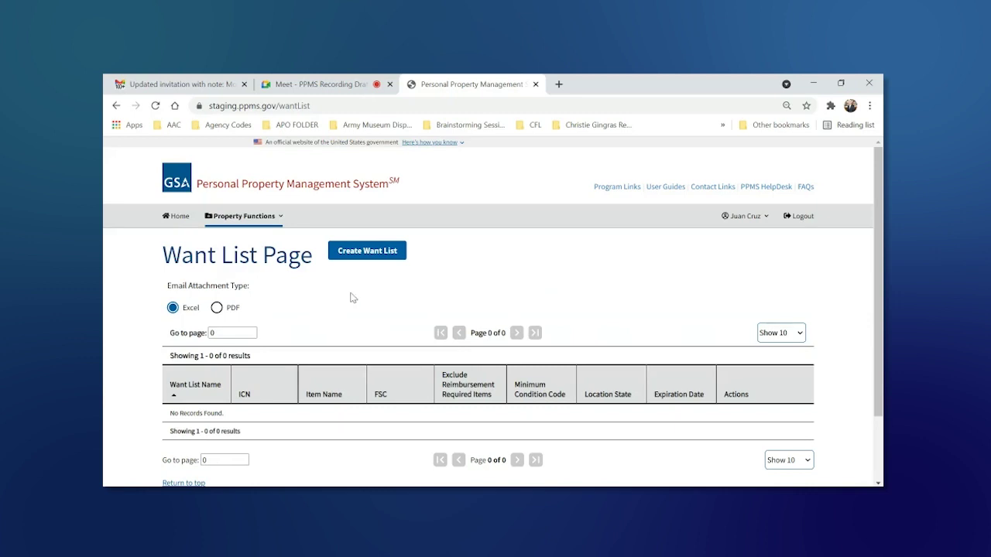
click(375, 256)
click(367, 251)
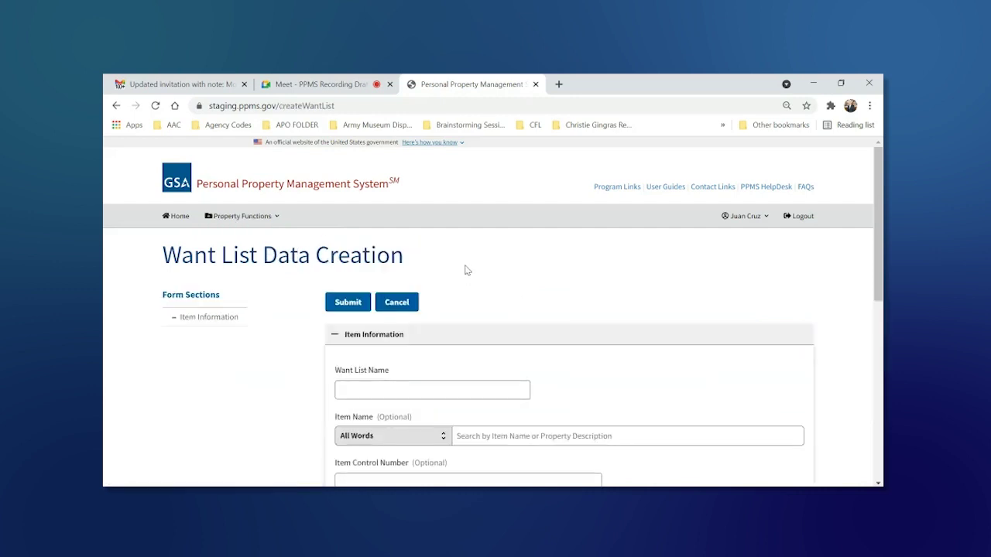
Name the want list "Flashlight MagLite".
scroll(466, 263, down, 3)
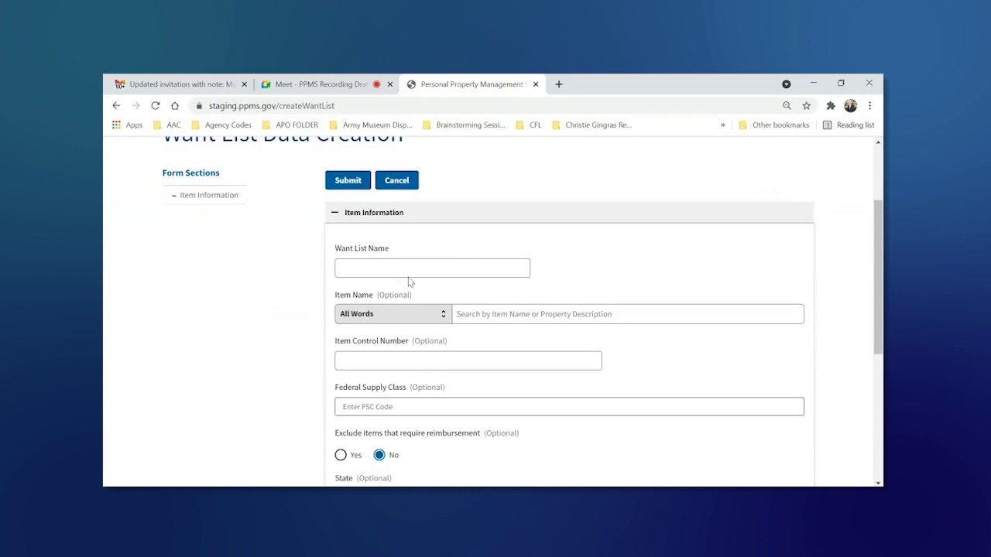
click(376, 271)
text(Flashlight MagLite)
Set the item name search to "Flashlight Maglite" and have it match Any Word.
click(478, 313)
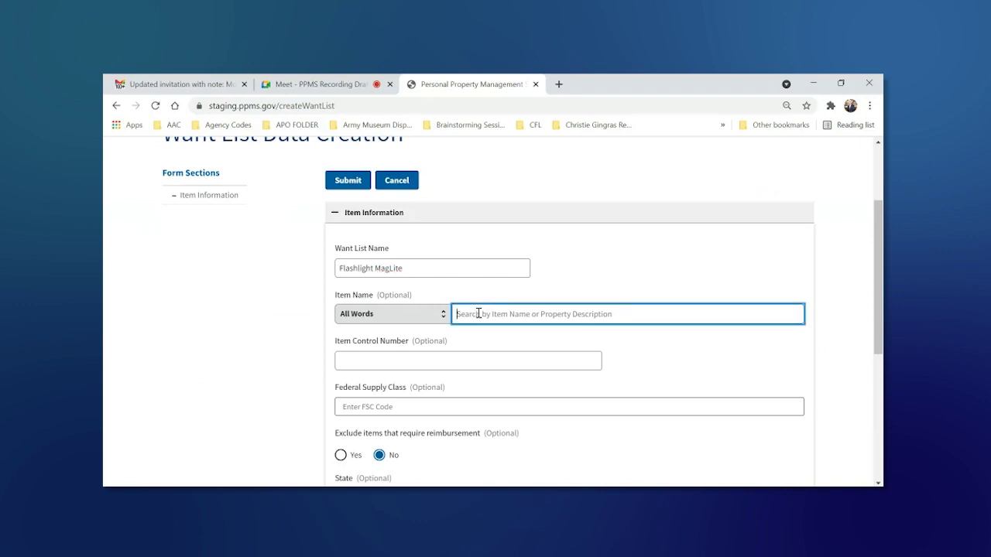
text(Flash)
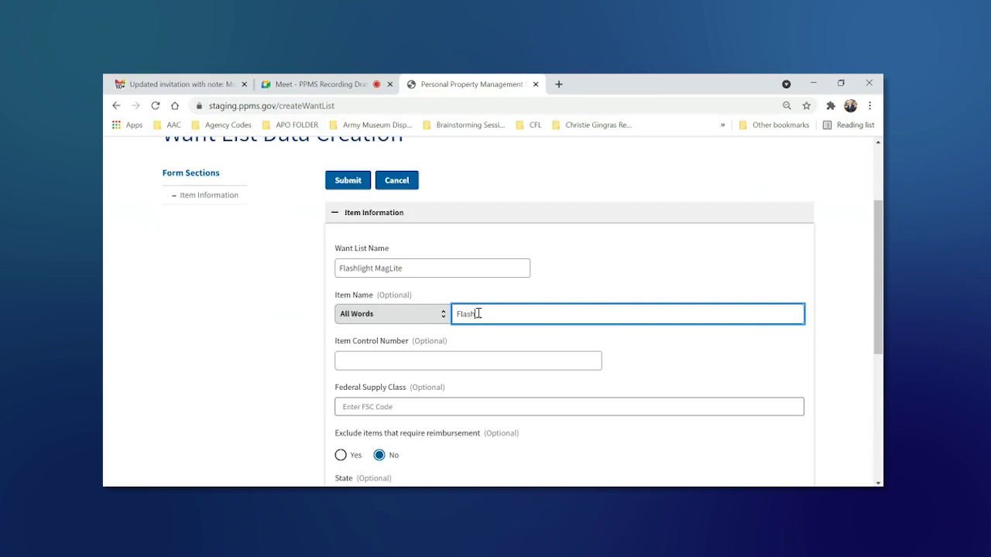
text(light)
text( MagLi)
text(t)
key(BackSpace)
text(te)
click(445, 321)
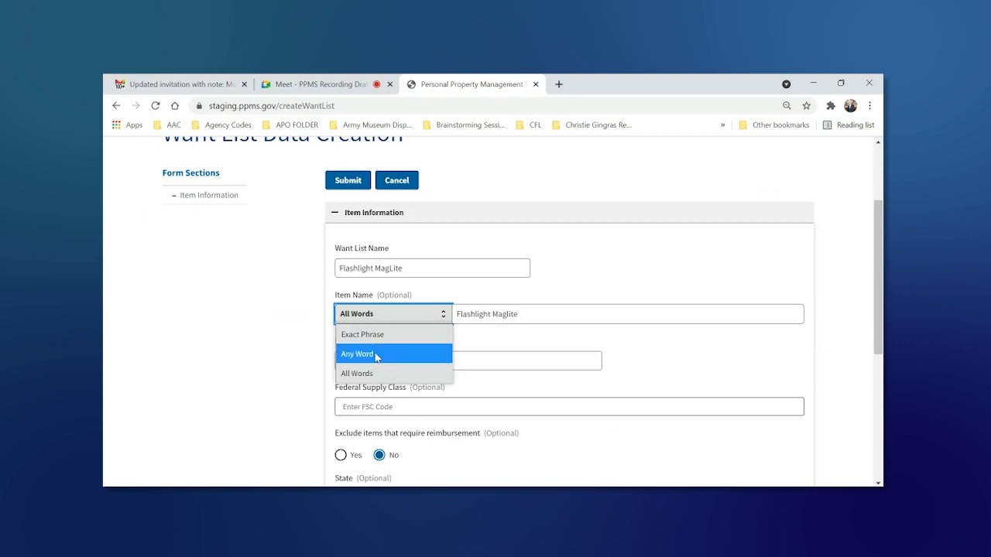
click(377, 356)
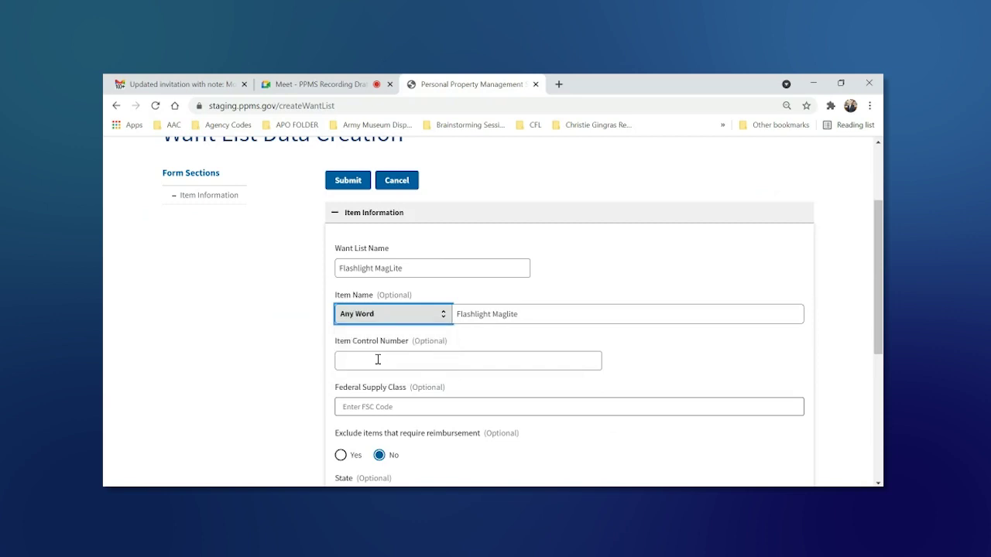
Add Federal Supply Class 6230 - Electric Portable and Hand Lighting Equipment and exclude items that require reimbursement.
click(378, 359)
scroll(378, 359, down, 1)
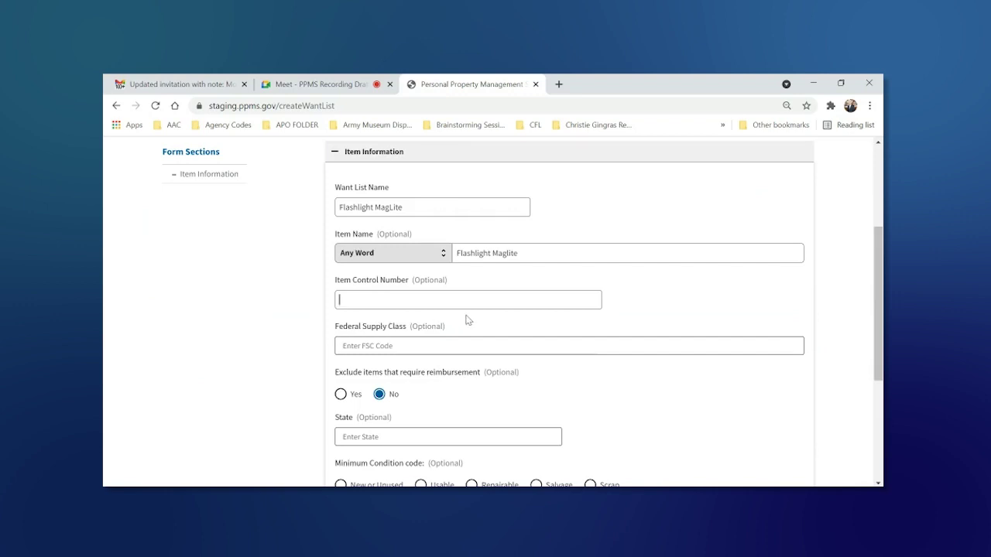
scroll(466, 320, down, 1)
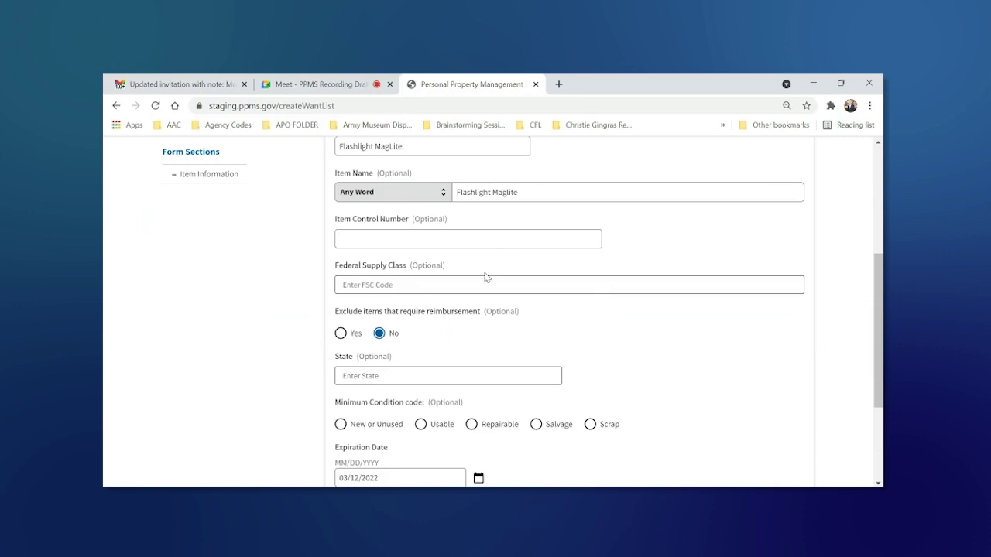
click(357, 285)
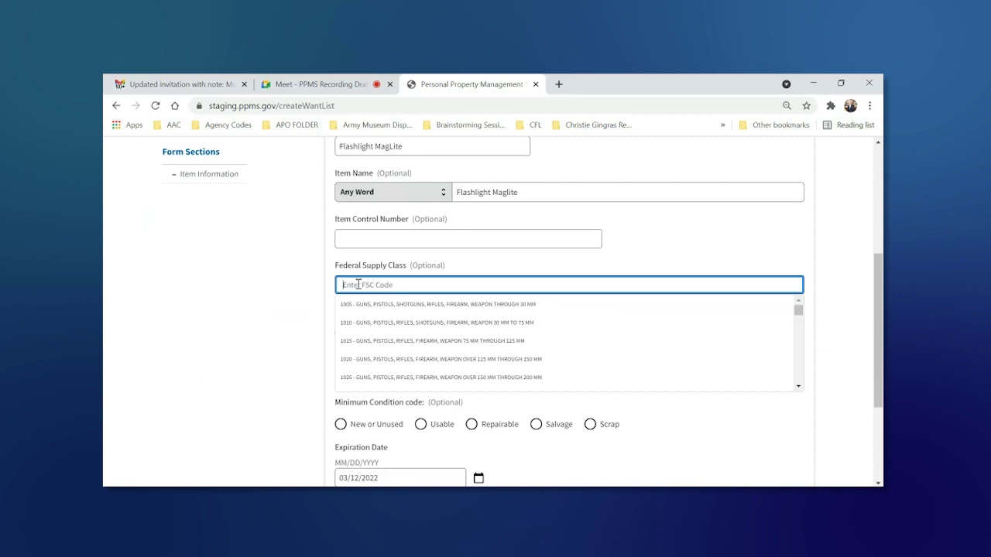
text(62)
text(30)
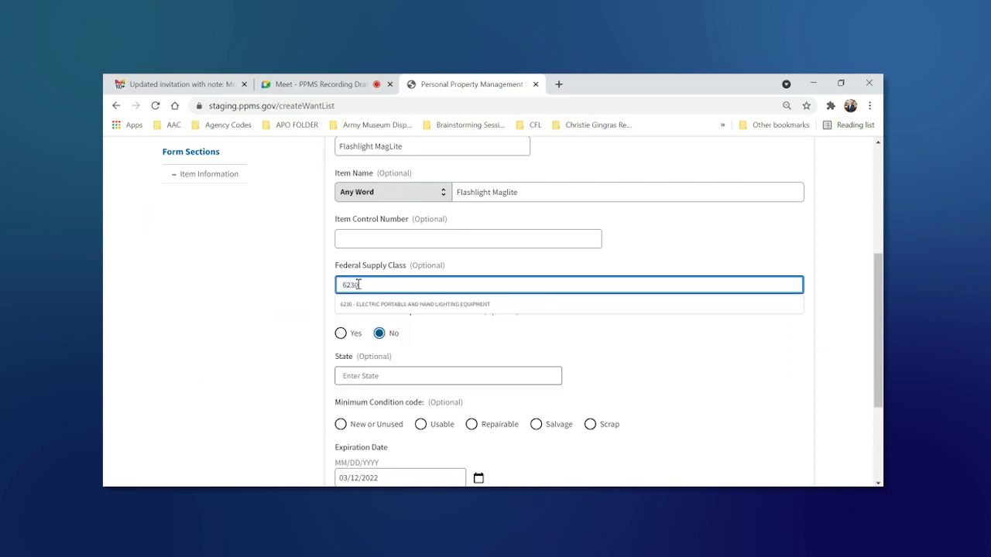
click(410, 308)
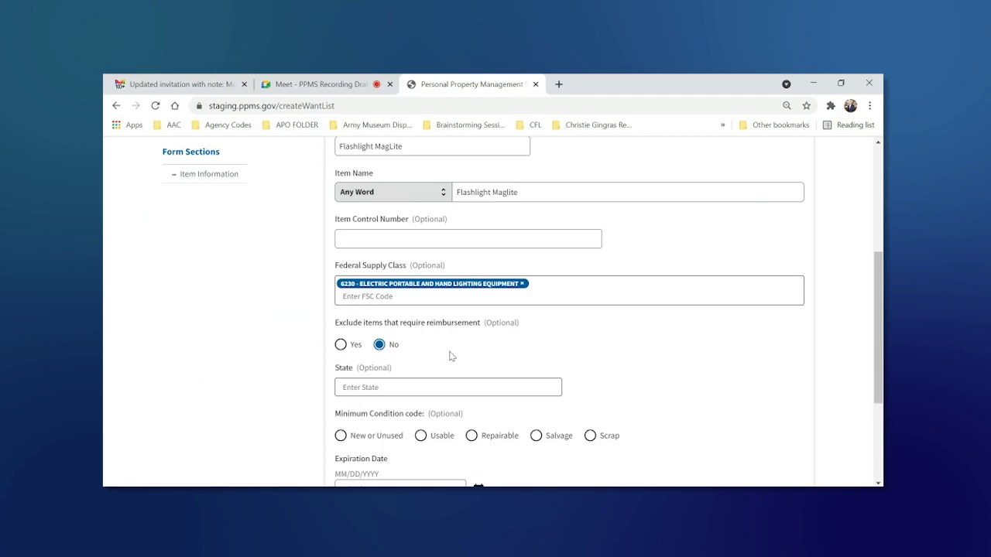
scroll(422, 359, down, 1)
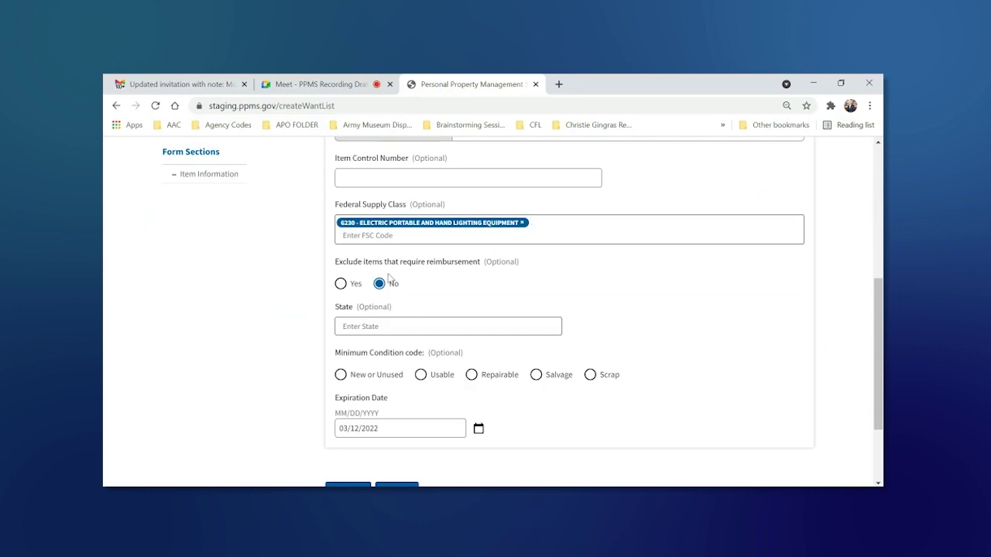
click(340, 284)
Add Connecticut and Massachusetts as the want list's location states.
scroll(416, 291, down, 2)
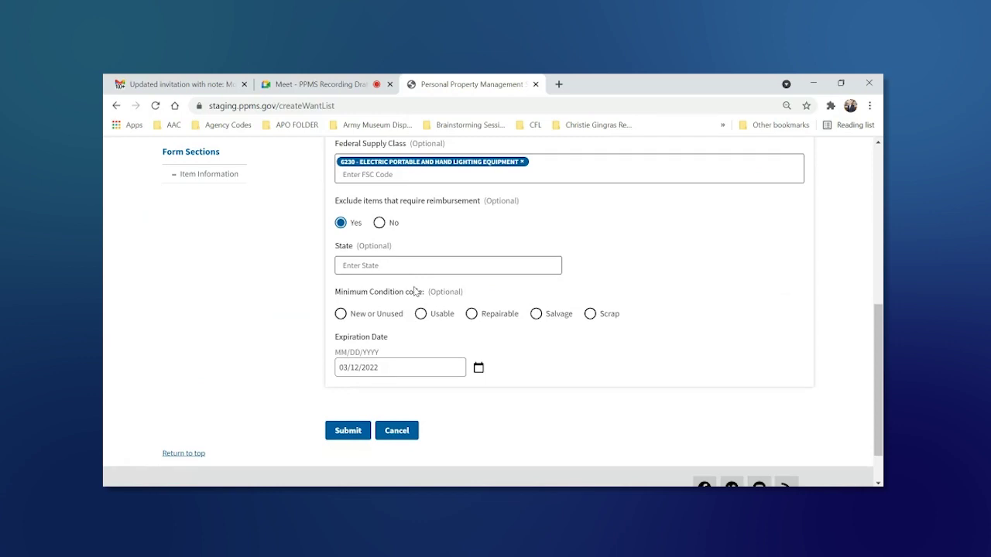
click(357, 263)
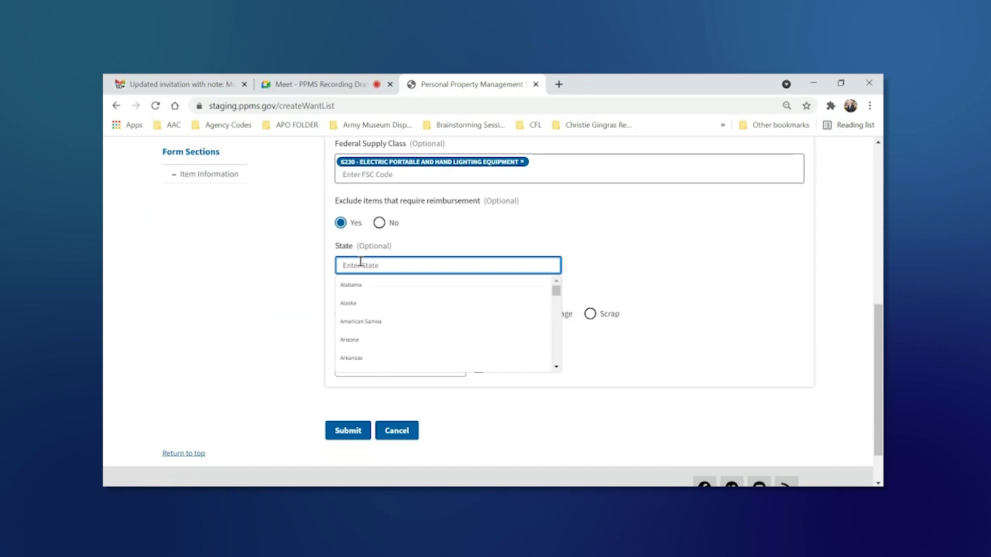
text(Conn)
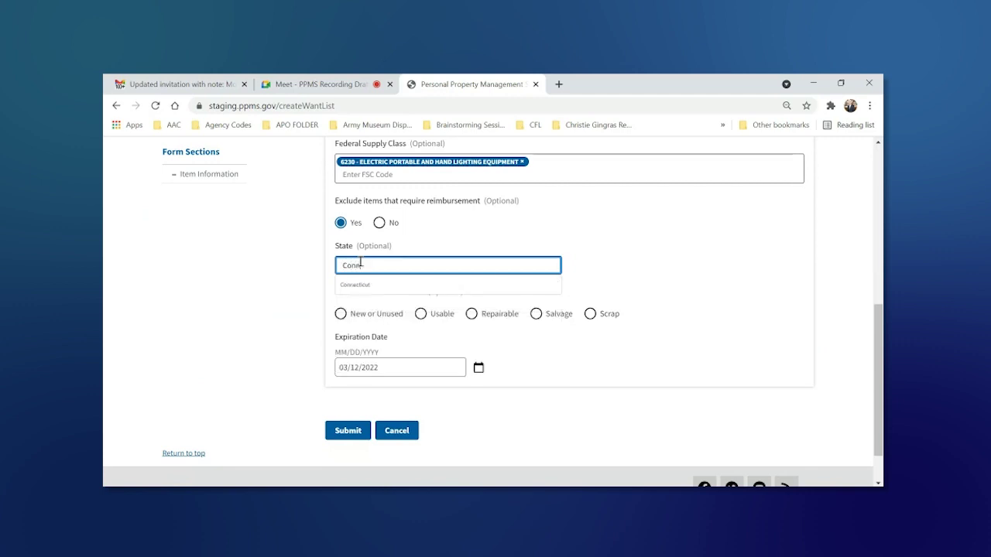
text(e)
click(373, 286)
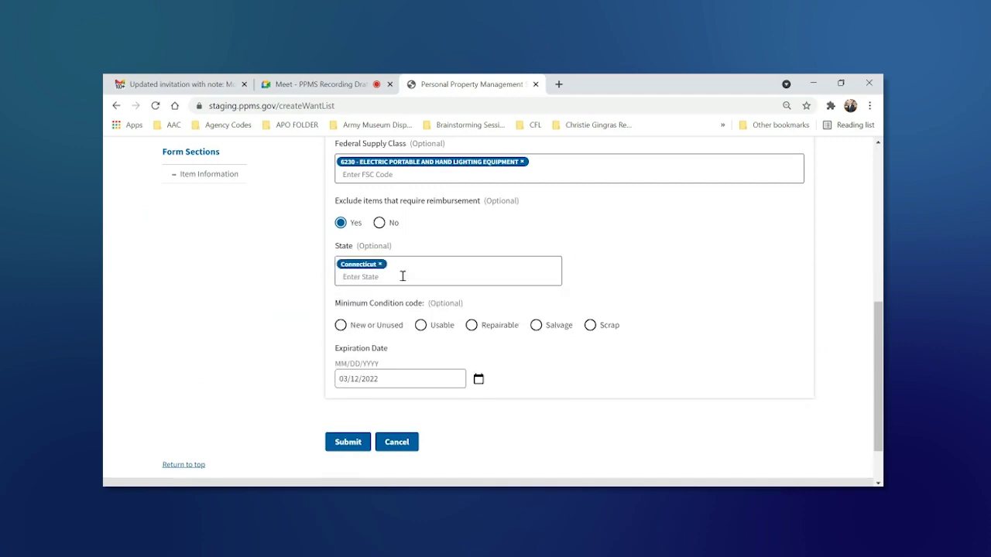
click(388, 278)
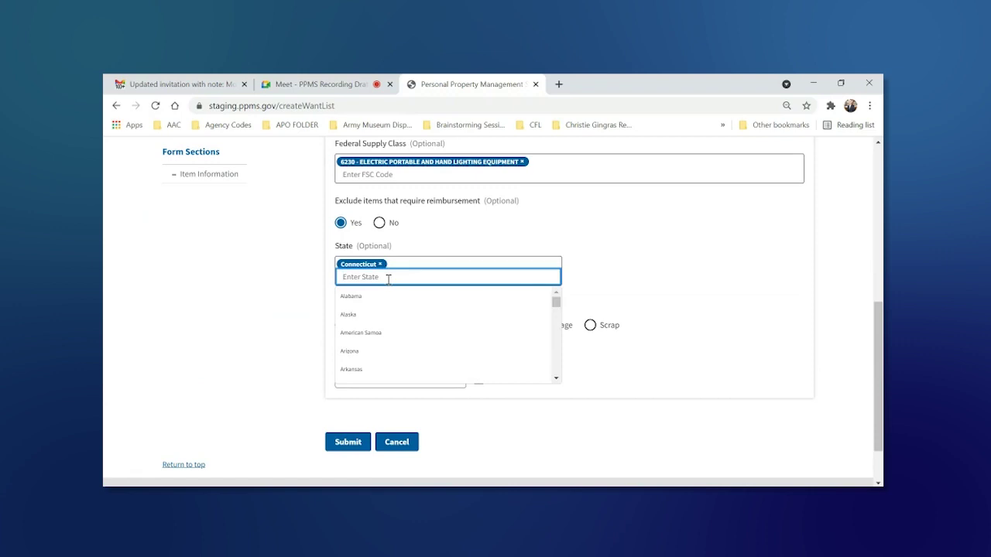
text(Massh)
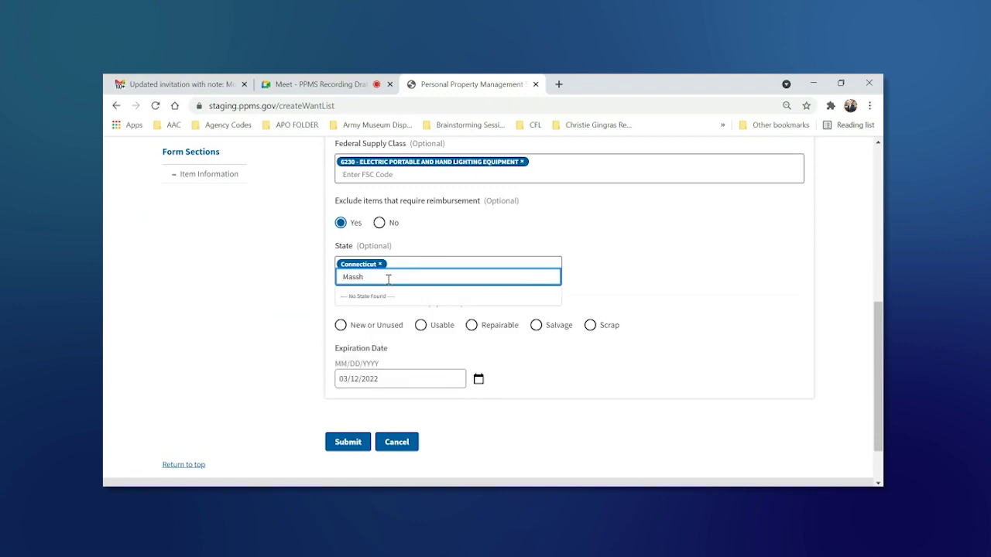
key(BackSpace)
click(336, 296)
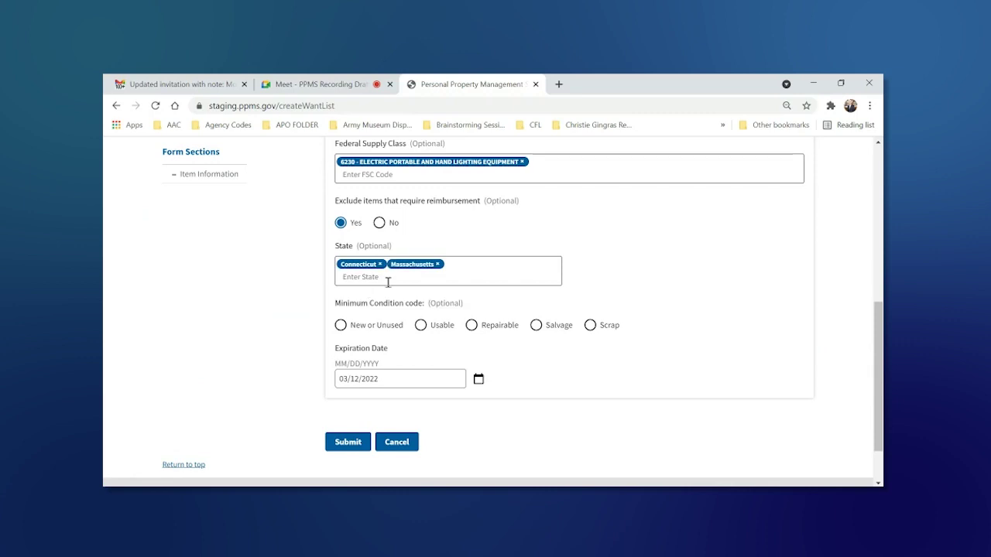
Add Rhode Island to the location states and set the minimum condition code to Repairable.
click(388, 283)
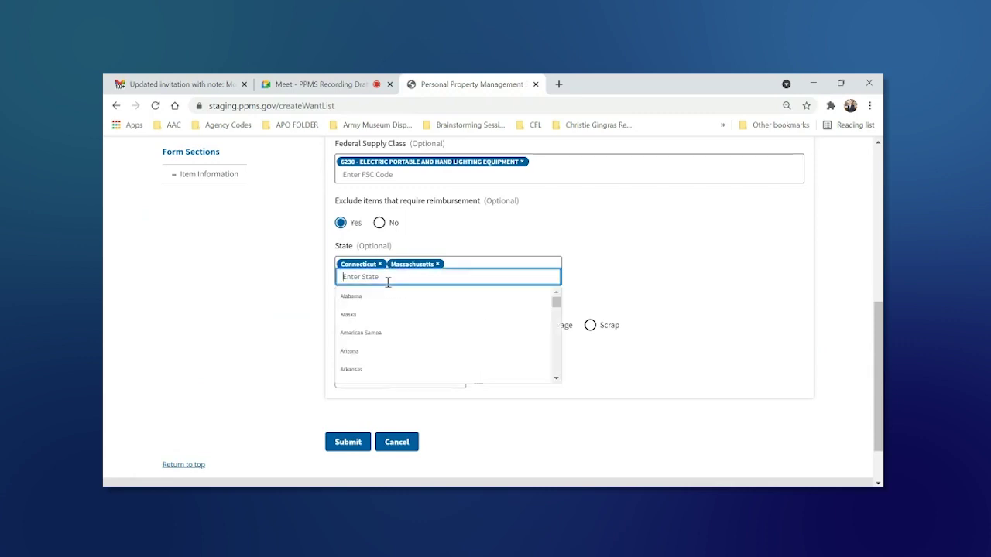
text(Rh)
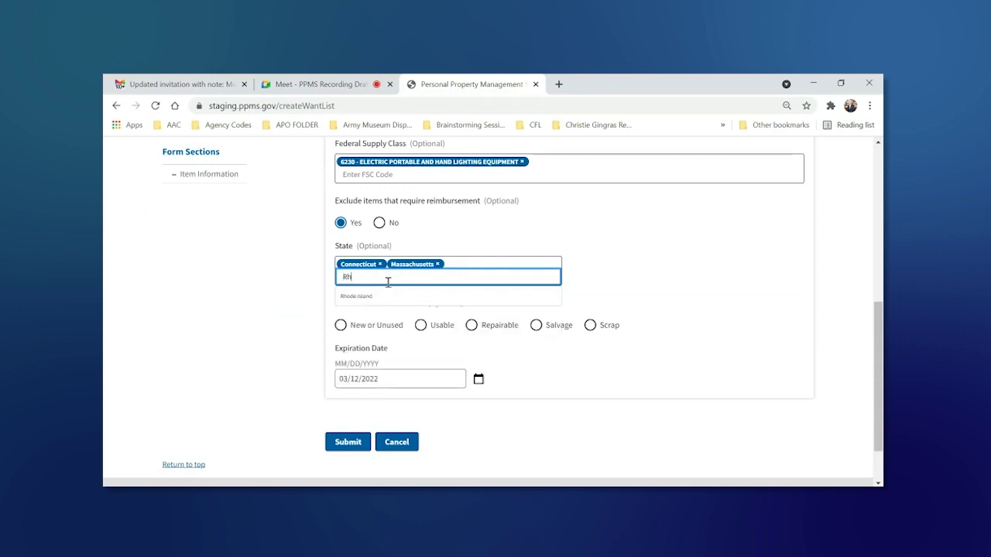
text(ose)
key(BackSpace)
key(BackSpace)
click(376, 295)
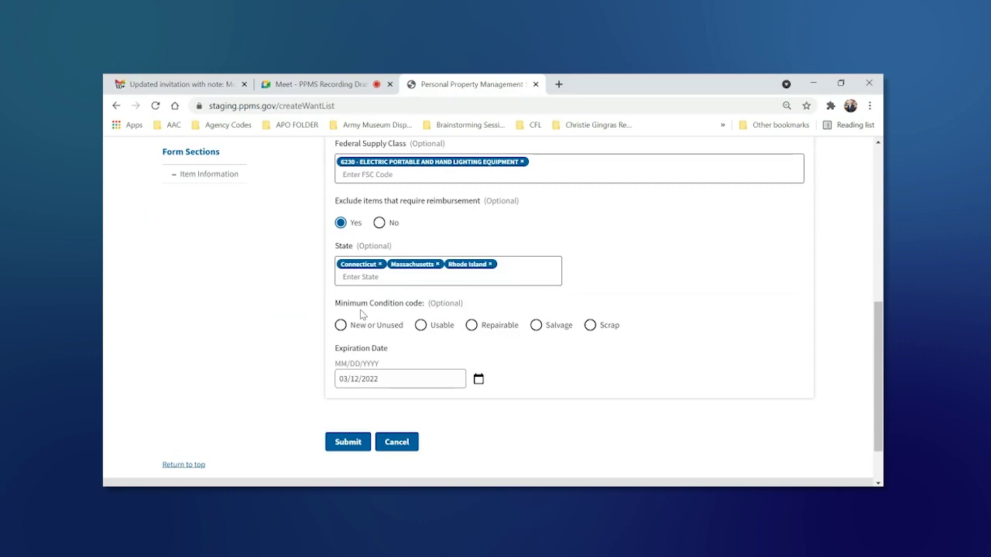
click(472, 329)
Try to set the want list's expiration date to 03/19/2022.
click(369, 381)
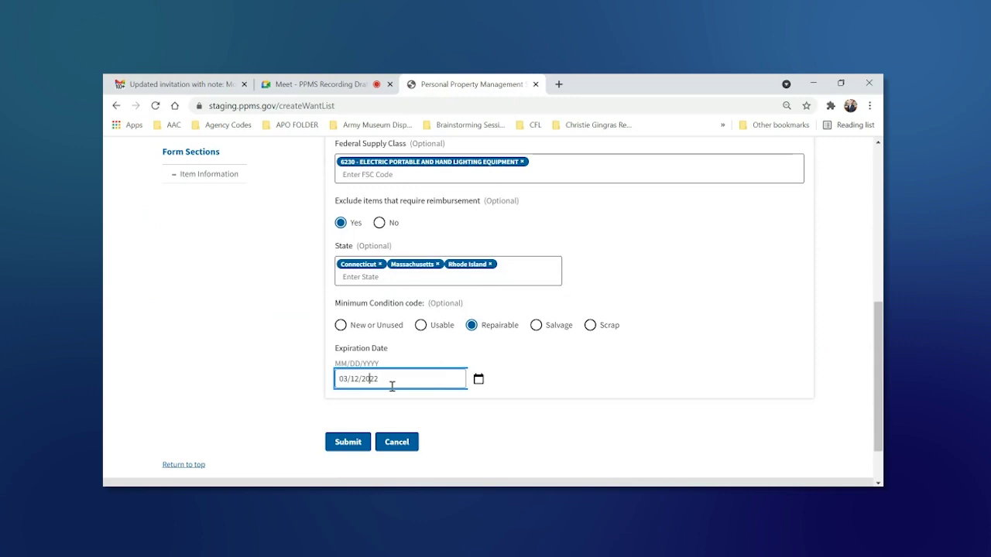
click(478, 380)
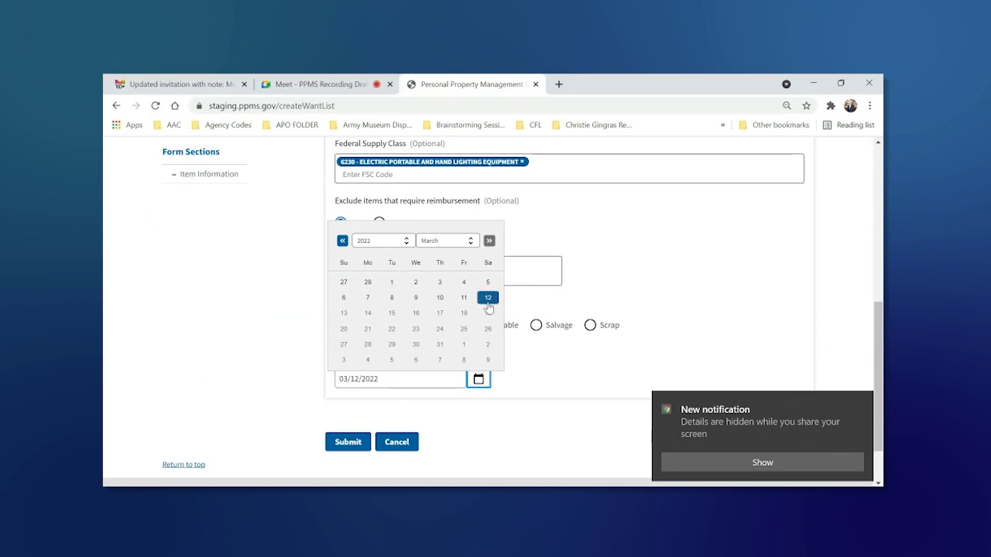
drag(488, 302, 489, 312)
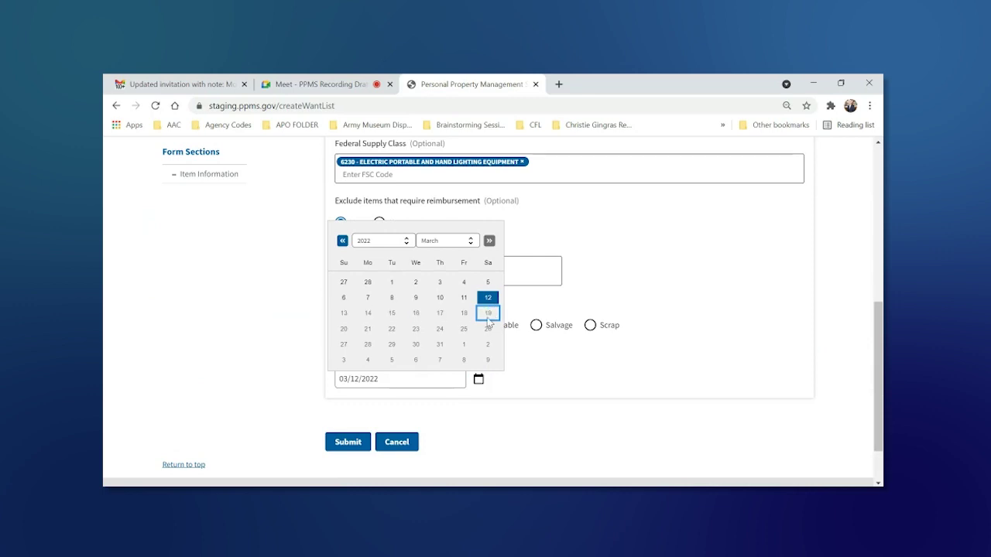
click(479, 377)
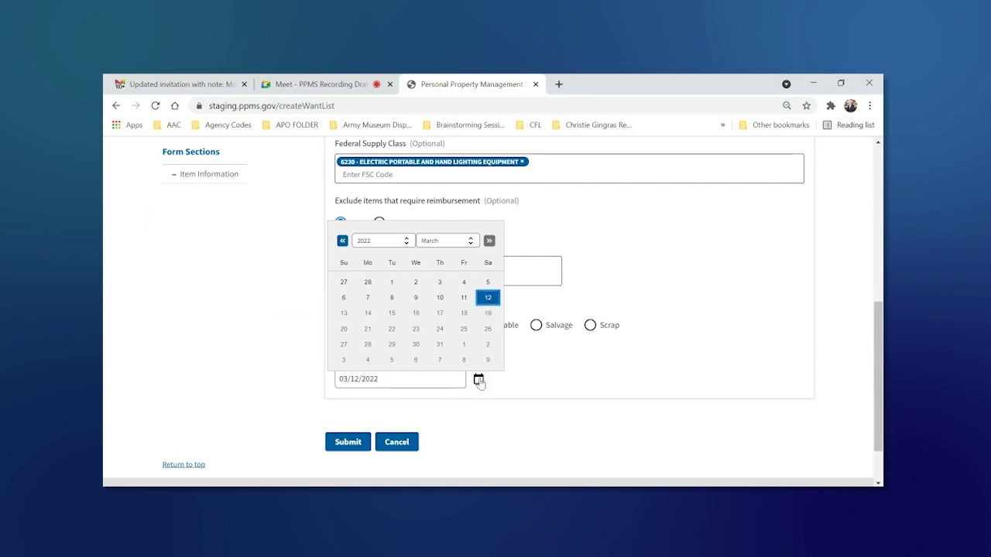
click(360, 383)
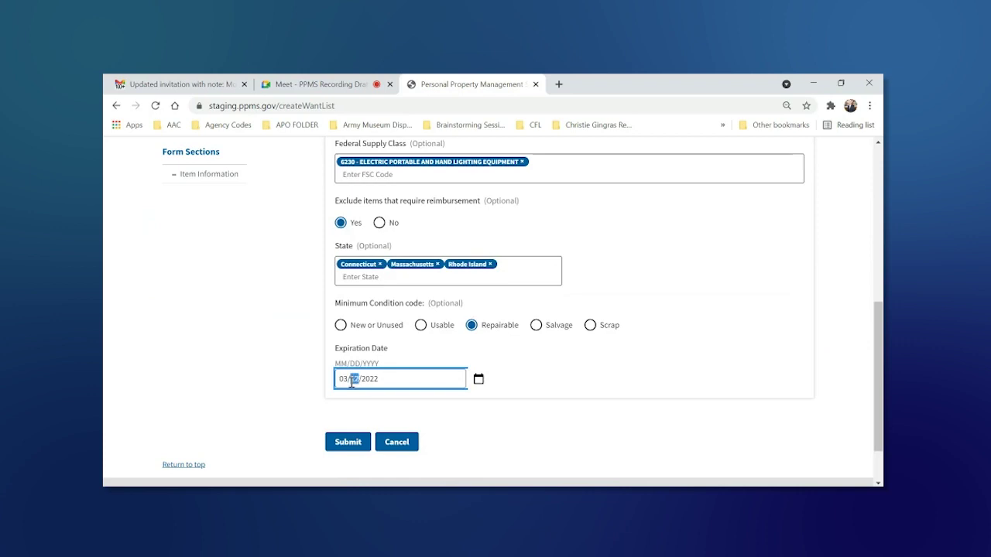
click(353, 383)
text(19)
click(347, 402)
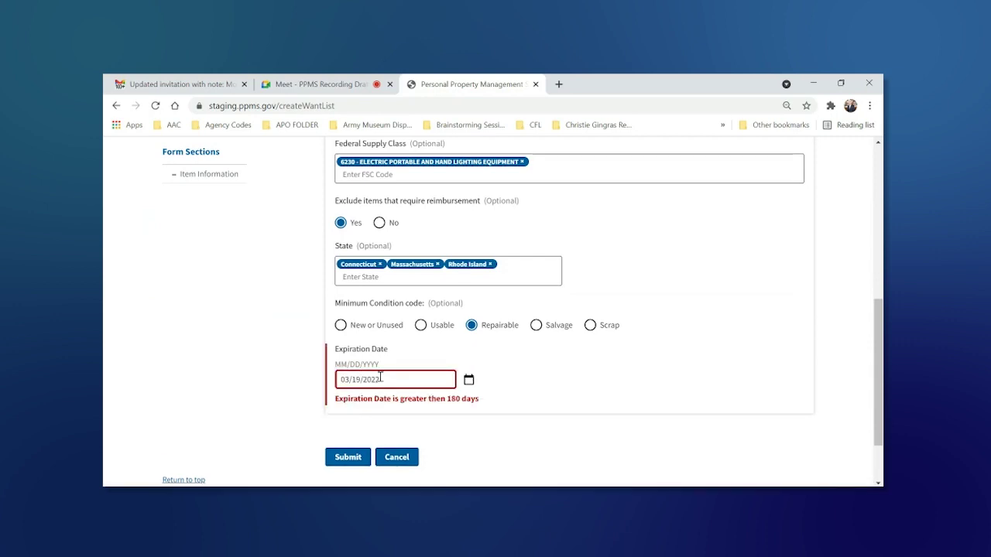
Set the expiration date to 03/11/2022 and submit the want list.
click(355, 379)
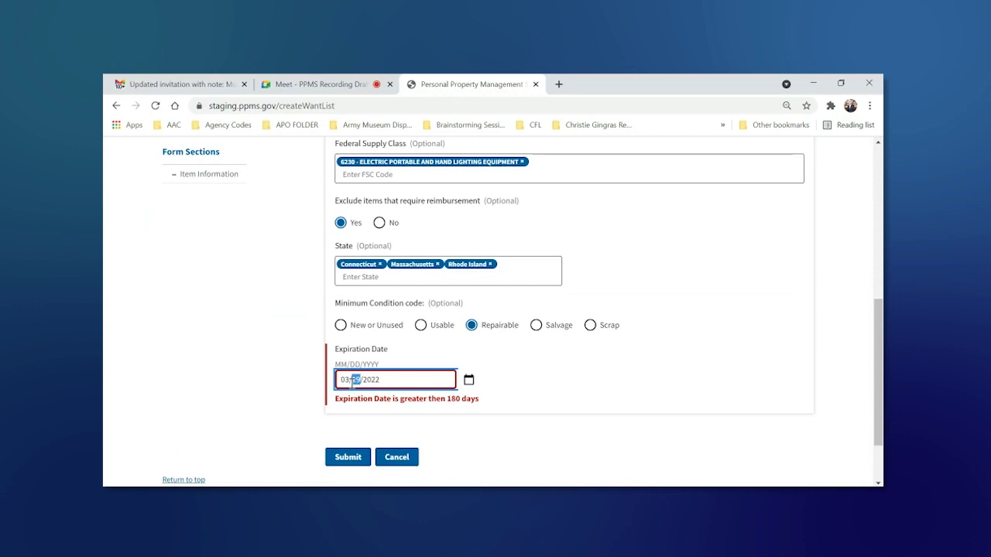
text(11)
click(509, 367)
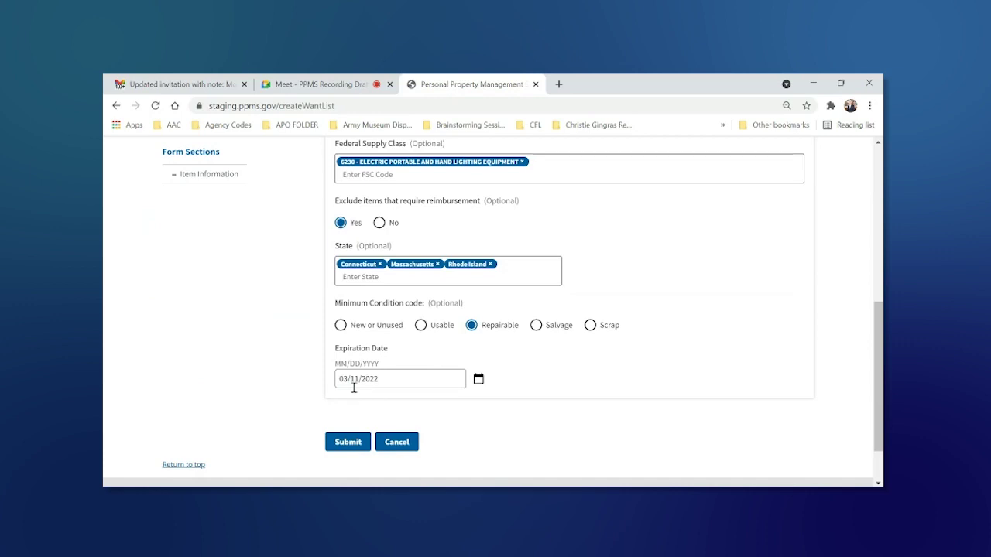
click(348, 445)
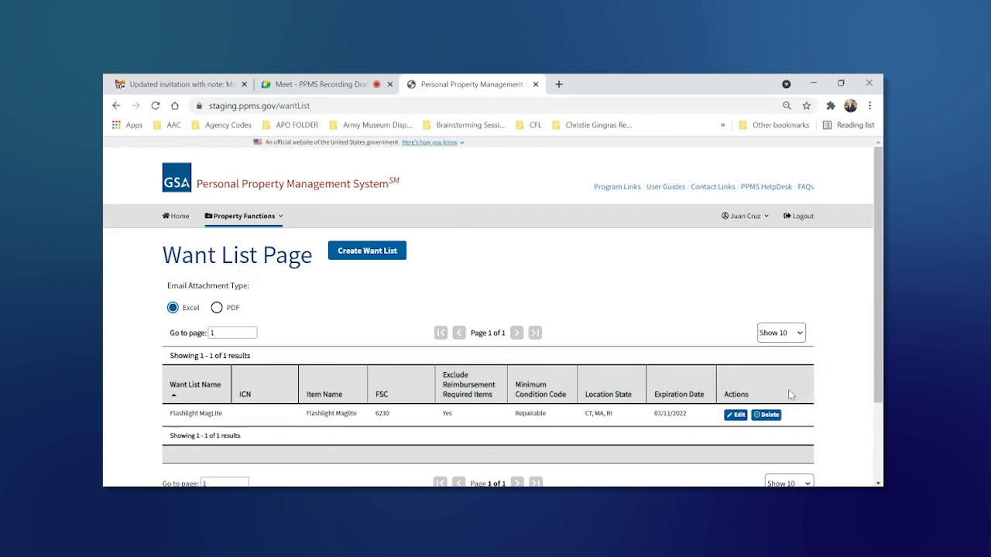
scroll(655, 333, down, 1)
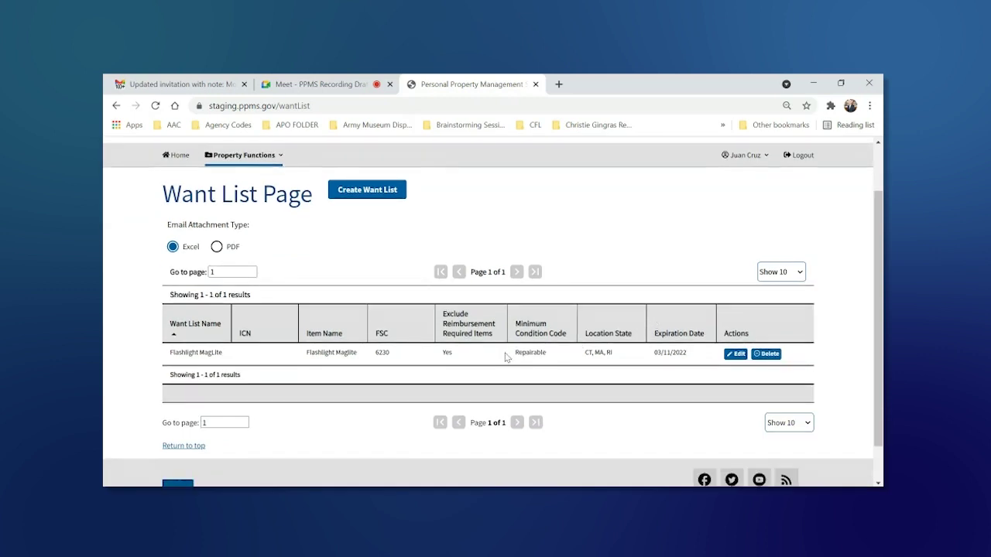